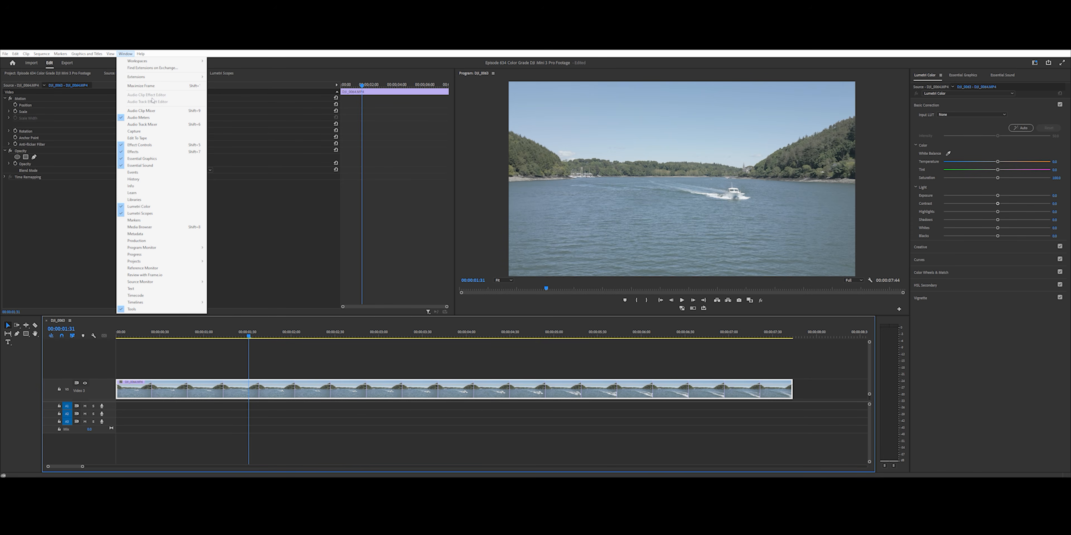
# Show the Lumetri Scopes with the vectorscope, RGB parade and luma waveform for the DJI_0063 sequence
pyautogui.click(242, 152)
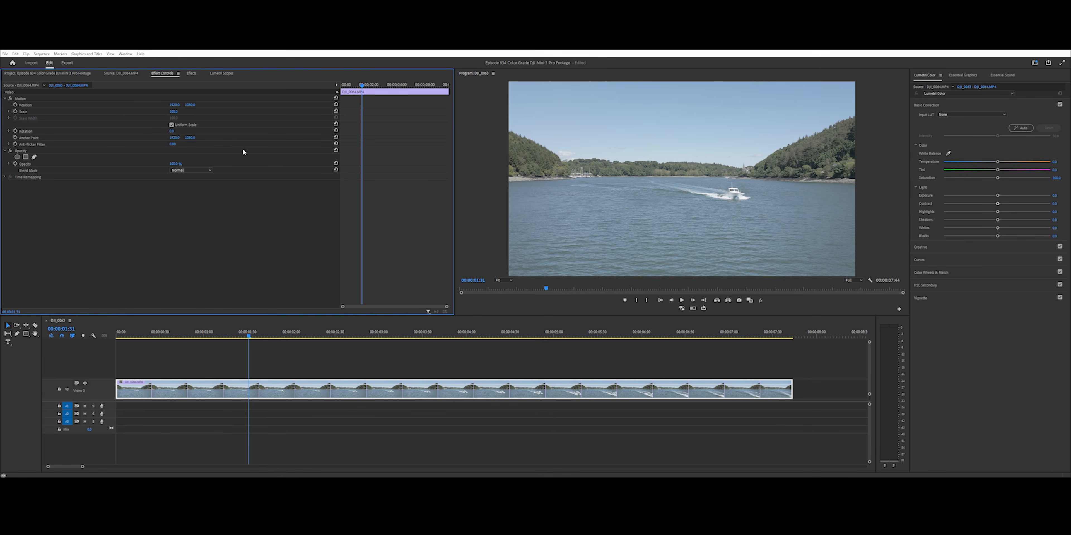
pyautogui.click(225, 74)
pyautogui.click(126, 53)
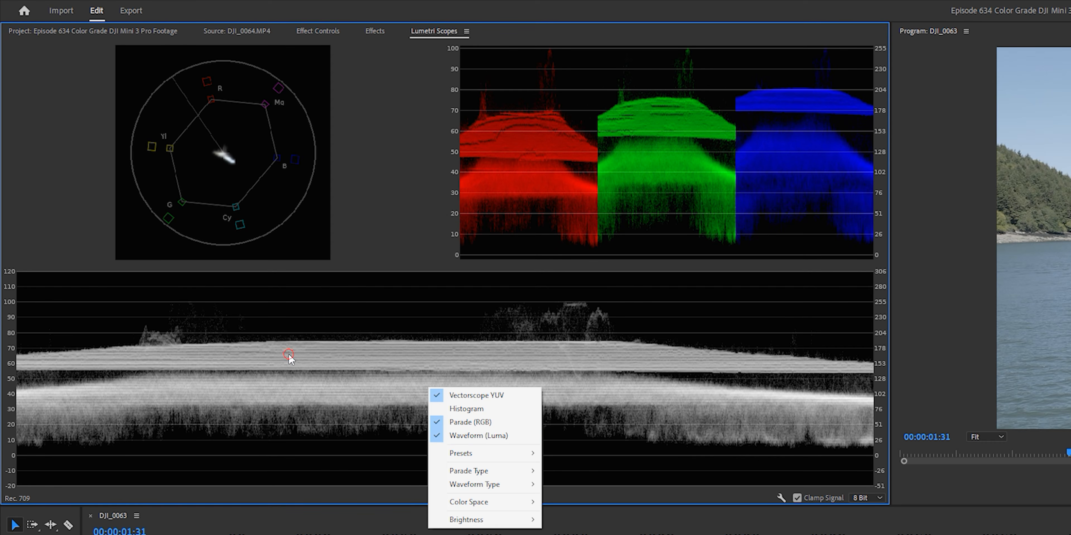
pyautogui.click(289, 355)
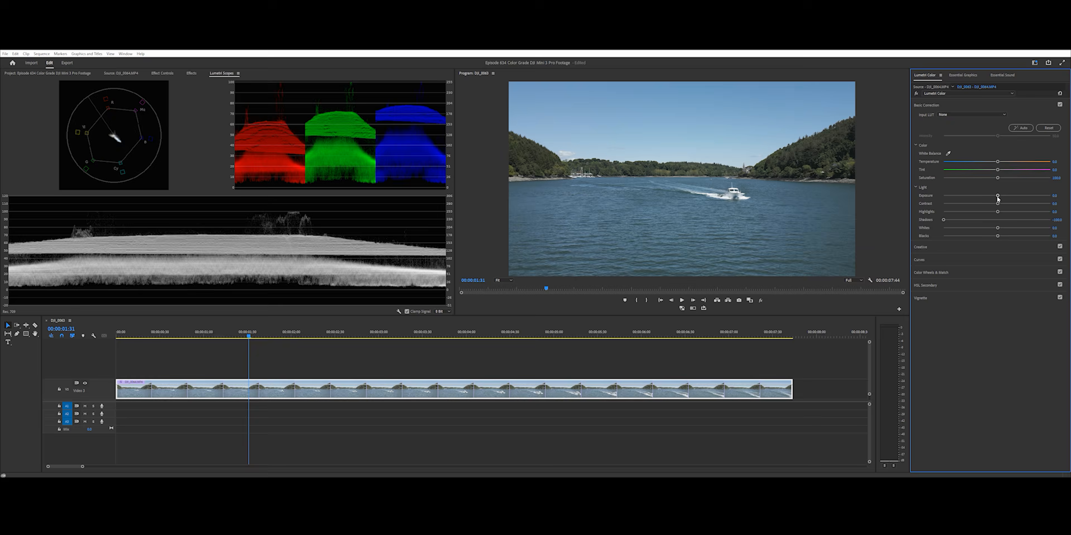
# Try very low and very high exposure against the scopes, and look over the available scope types
pyautogui.moveTo(997, 196); pyautogui.dragTo(927, 199)
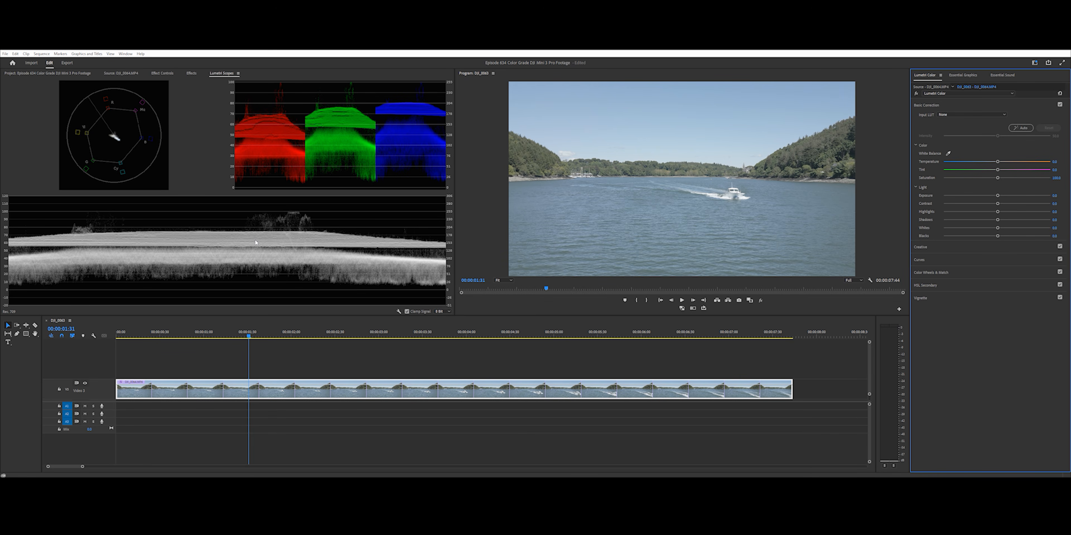
pyautogui.moveTo(997, 196); pyautogui.dragTo(1050, 196)
pyautogui.rightClick(124, 132)
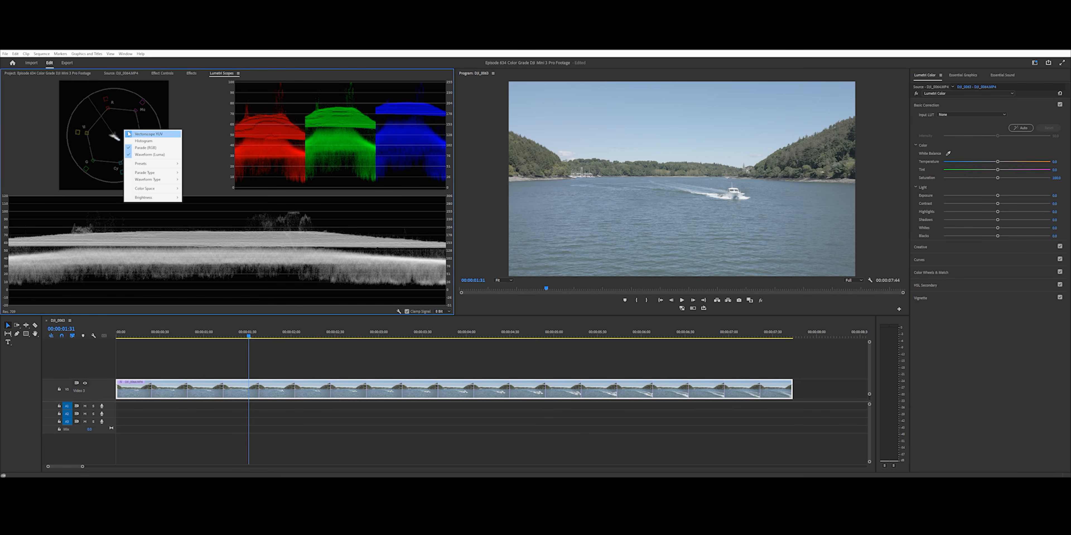
pyautogui.click(111, 120)
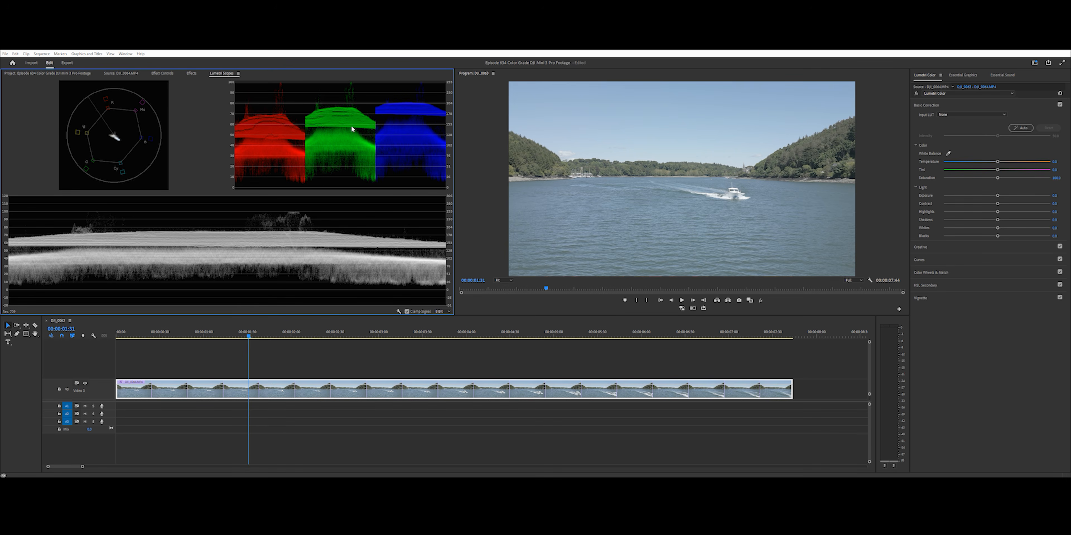
pyautogui.rightClick(702, 119)
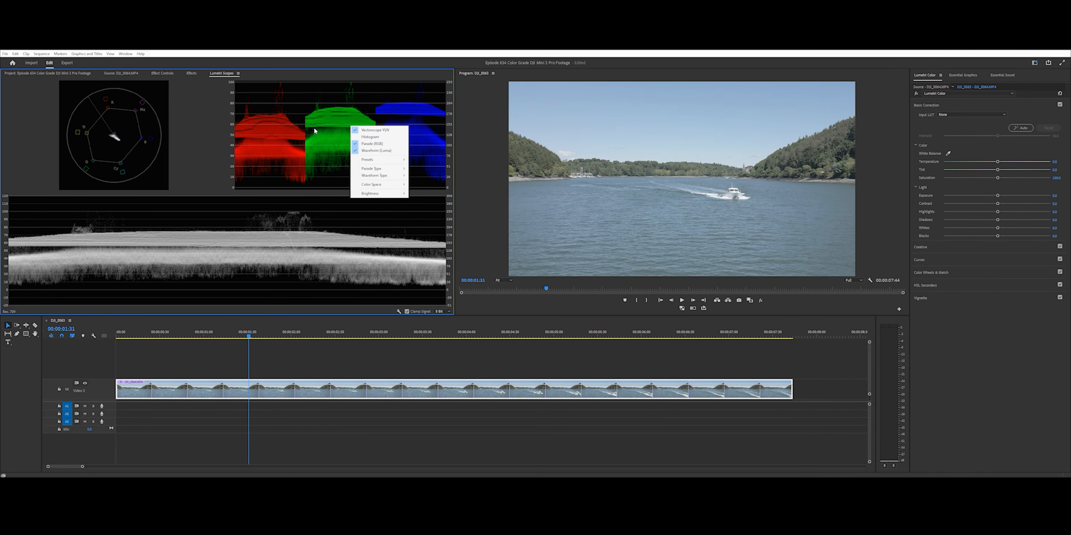
pyautogui.click(314, 130)
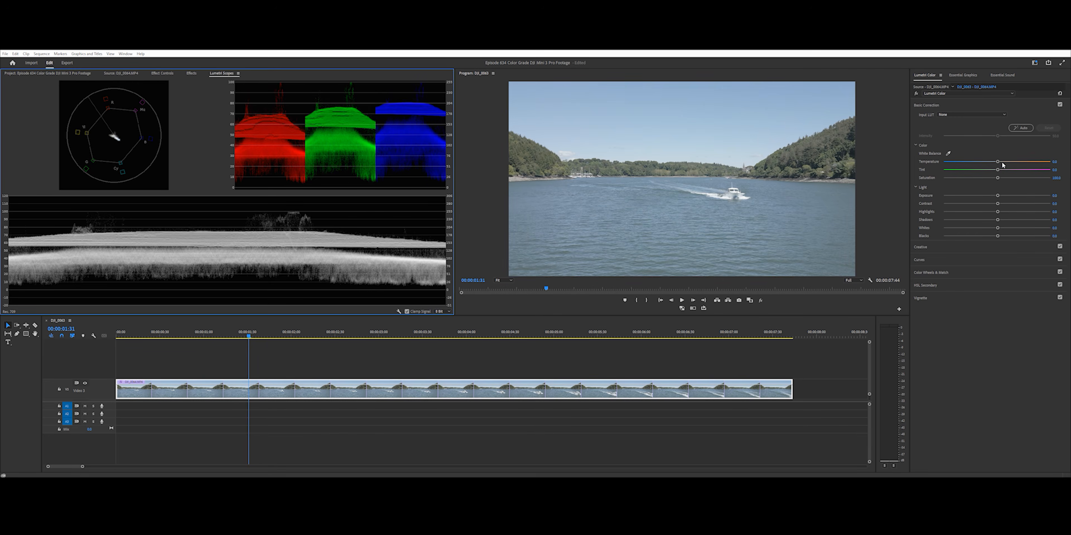
# Try the clip's temperature at the fully warm end and toward the cool side, and reset it
pyautogui.moveTo(1001, 163); pyautogui.dragTo(1050, 162)
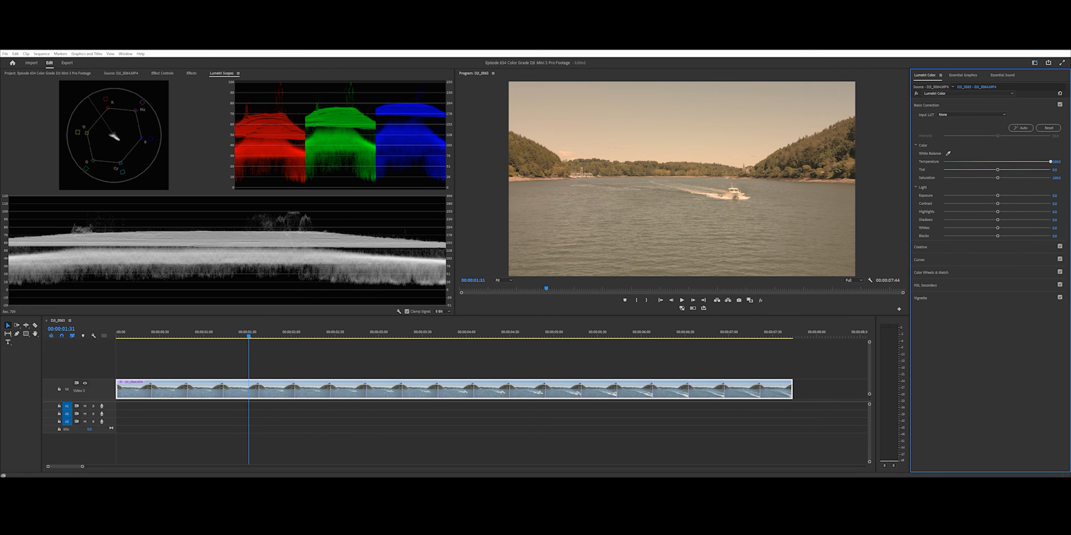
pyautogui.moveTo(946, 183); pyautogui.dragTo(991, 162)
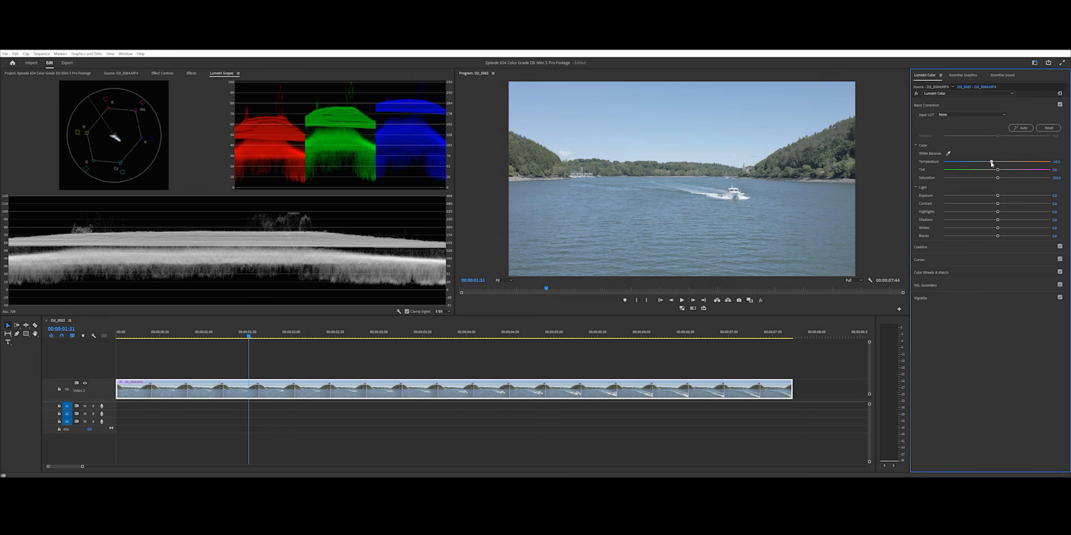
pyautogui.doubleClick(992, 162)
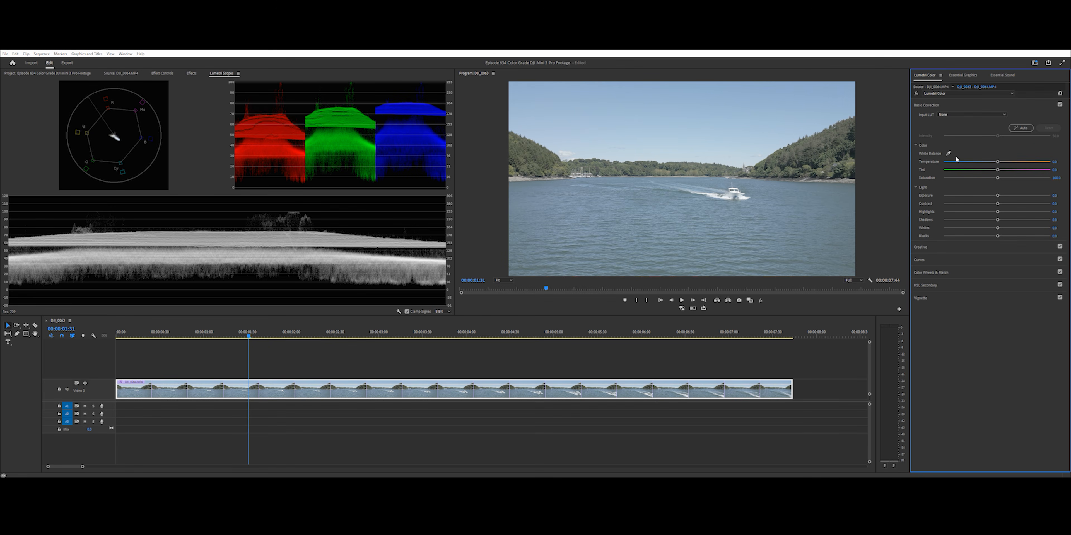
# Sample the white boat with the White Balance selector and warm the clip's temperature to about 30, evening out the RGB parade
pyautogui.click(948, 153)
pyautogui.click(736, 186)
pyautogui.moveTo(1000, 163)
pyautogui.mouseDown()
pyautogui.moveTo(1011, 163)
pyautogui.moveTo(989, 166)
pyautogui.mouseUp()
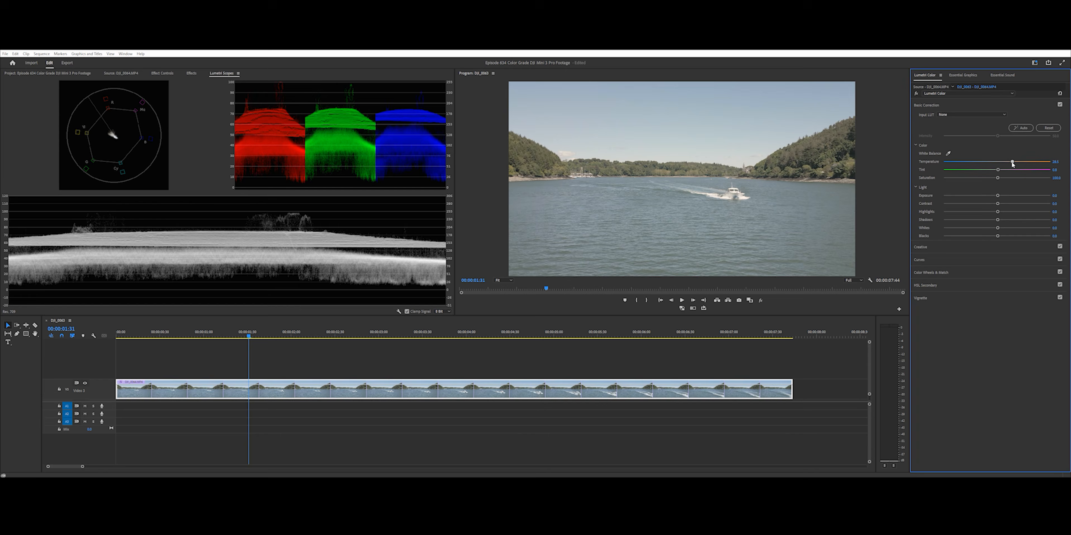
pyautogui.moveTo(1012, 164); pyautogui.dragTo(1013, 165)
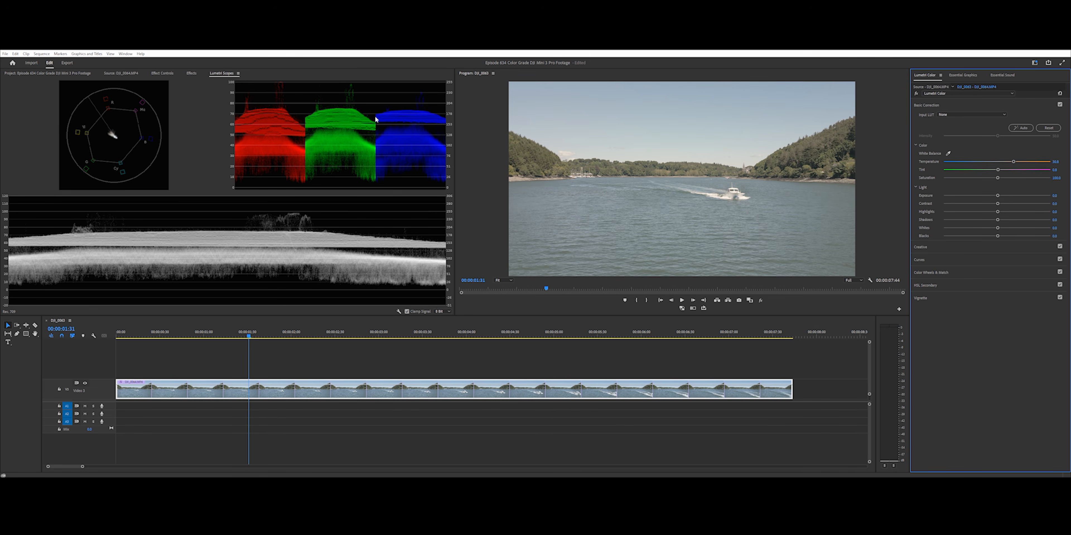
# Try shifting the tint toward green and changing the exposure, and return both to zero
pyautogui.moveTo(997, 170); pyautogui.dragTo(983, 169)
pyautogui.moveTo(997, 196); pyautogui.dragTo(965, 200)
pyautogui.doubleClick(966, 196)
pyautogui.moveTo(997, 195)
pyautogui.mouseDown()
pyautogui.moveTo(1019, 198)
pyautogui.moveTo(998, 200)
pyautogui.mouseUp()
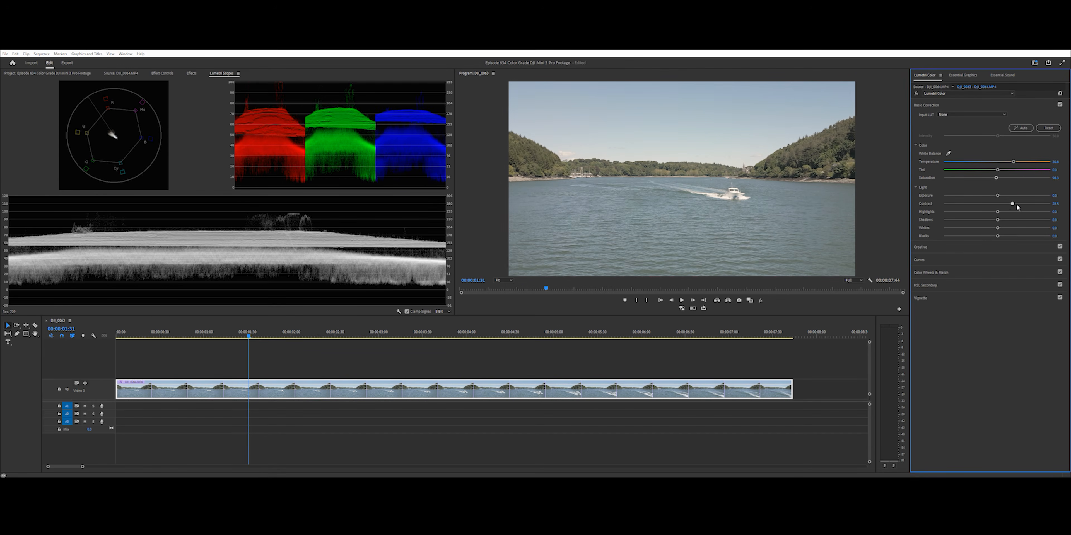
# Try the contrast at high and low extremes and return it to zero
pyautogui.moveTo(1017, 206); pyautogui.dragTo(1049, 206)
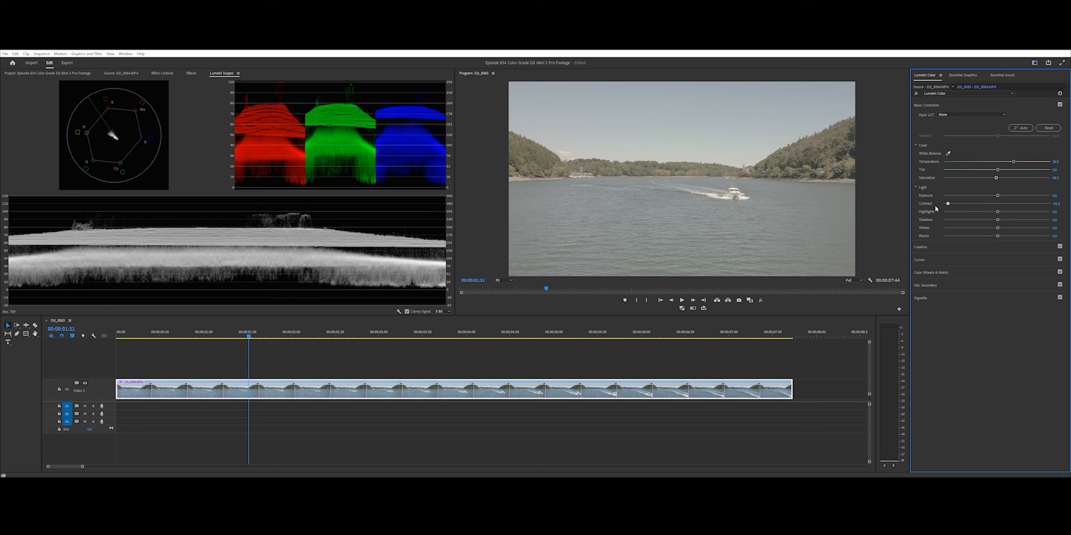
pyautogui.moveTo(943, 203); pyautogui.dragTo(999, 203)
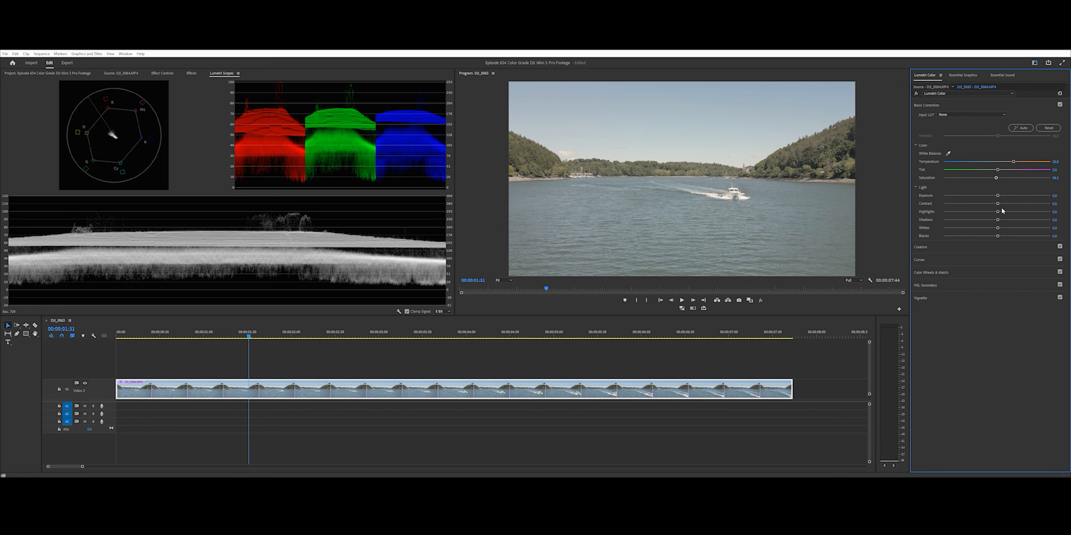
# Try strongly lowered highlights and whites while watching the waveform, and reset both to zero
pyautogui.moveTo(998, 213); pyautogui.dragTo(998, 213)
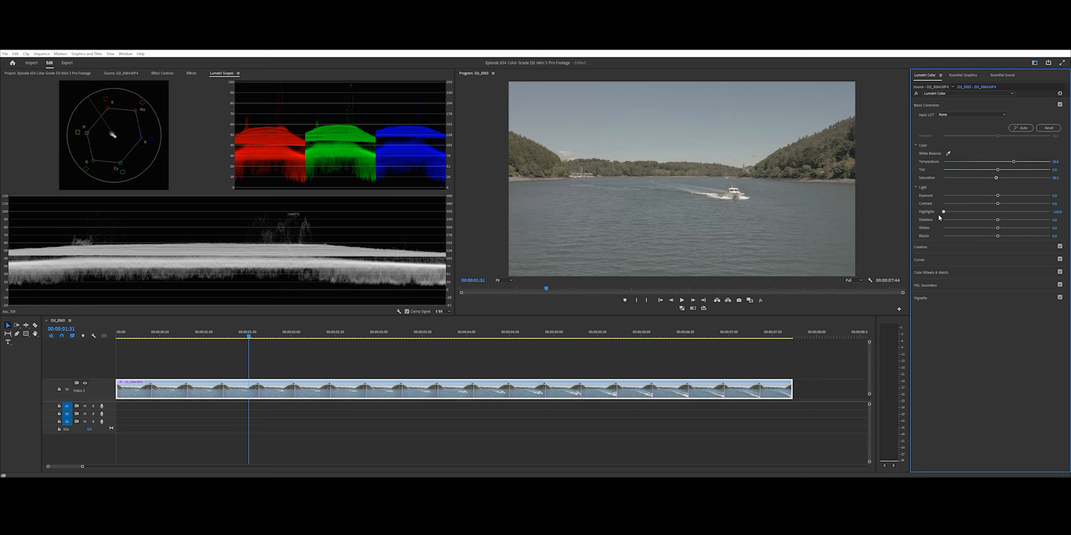
pyautogui.moveTo(943, 211); pyautogui.dragTo(986, 220)
pyautogui.doubleClick(987, 211)
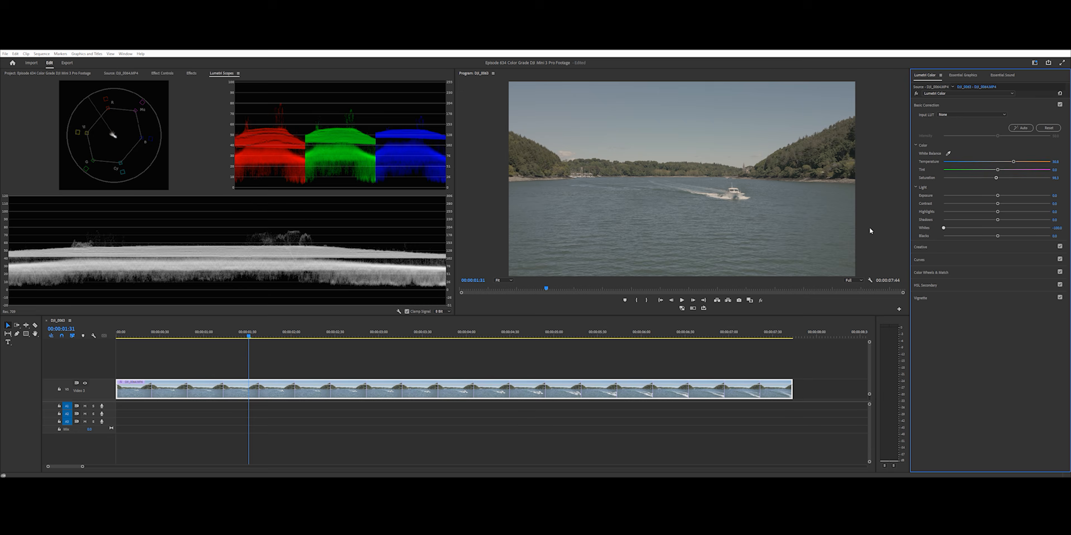
pyautogui.moveTo(998, 228)
pyautogui.mouseDown()
pyautogui.moveTo(1039, 229)
pyautogui.moveTo(979, 229)
pyautogui.mouseUp()
pyautogui.doubleClick(979, 228)
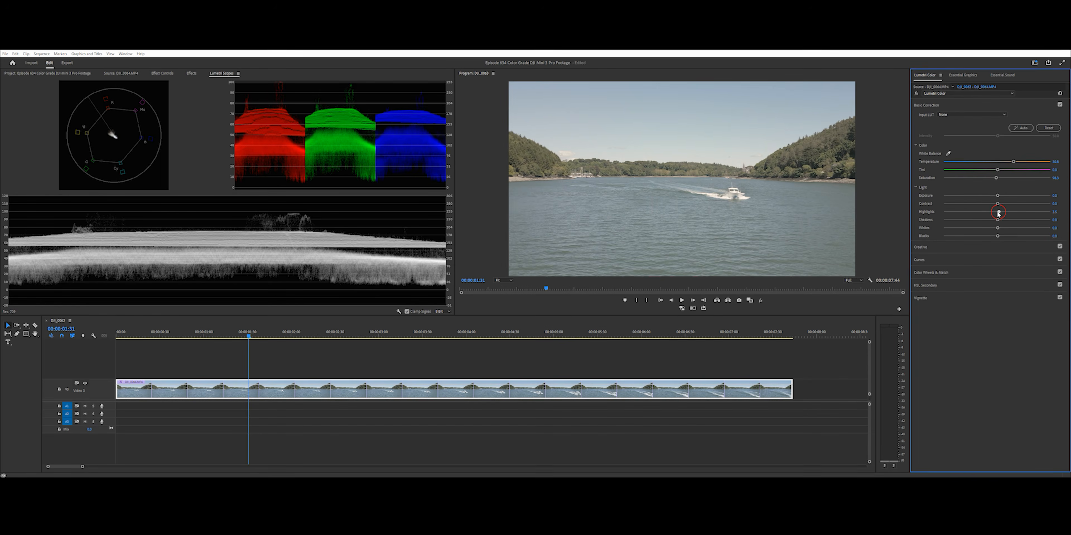
# Lower the highlights to about -70 and raise the shadows to about 13 in the Basic Correction
pyautogui.moveTo(998, 213); pyautogui.dragTo(963, 219)
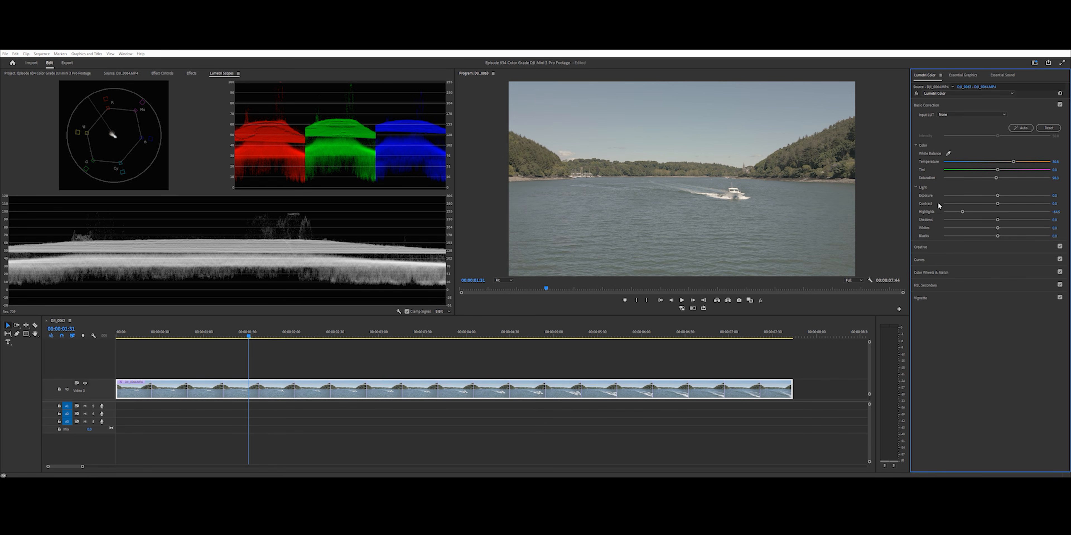
pyautogui.moveTo(962, 213); pyautogui.dragTo(975, 221)
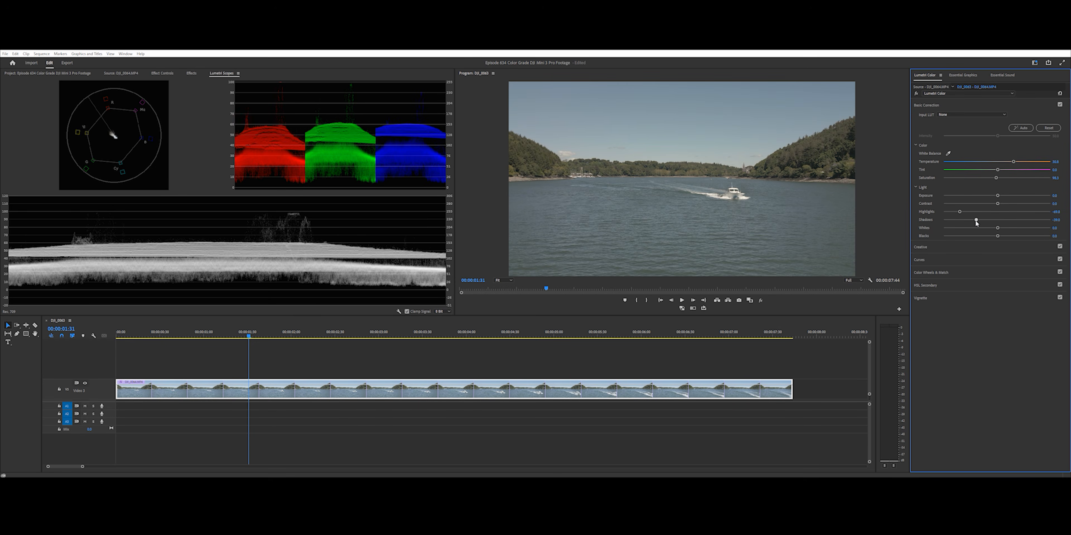
pyautogui.moveTo(976, 220); pyautogui.dragTo(991, 220)
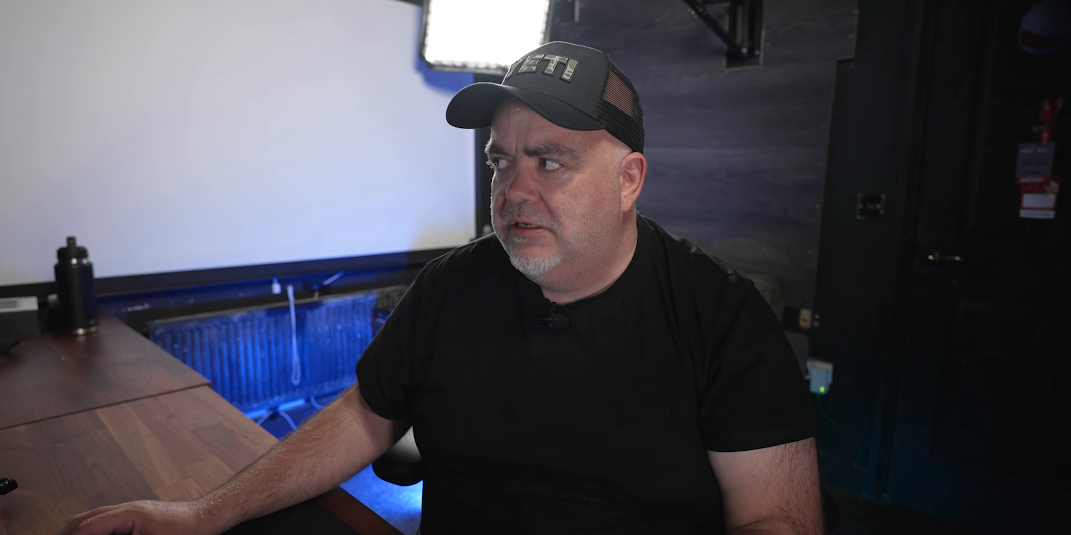
pyautogui.moveTo(1001, 223); pyautogui.dragTo(1002, 223)
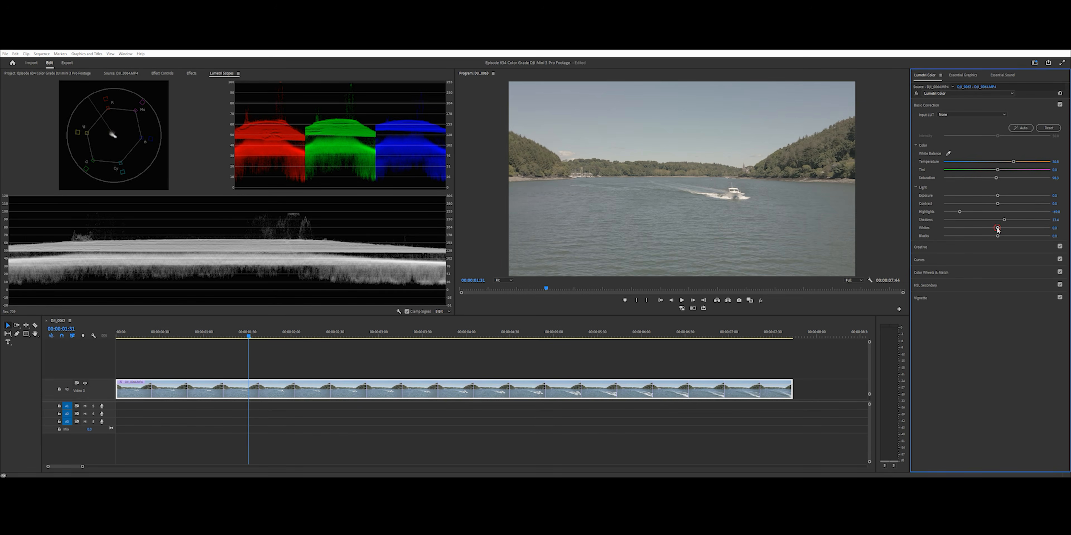
# Set the whites to about -9 and the blacks to about -12, with contrast raised to about 77
pyautogui.moveTo(997, 228); pyautogui.dragTo(991, 230)
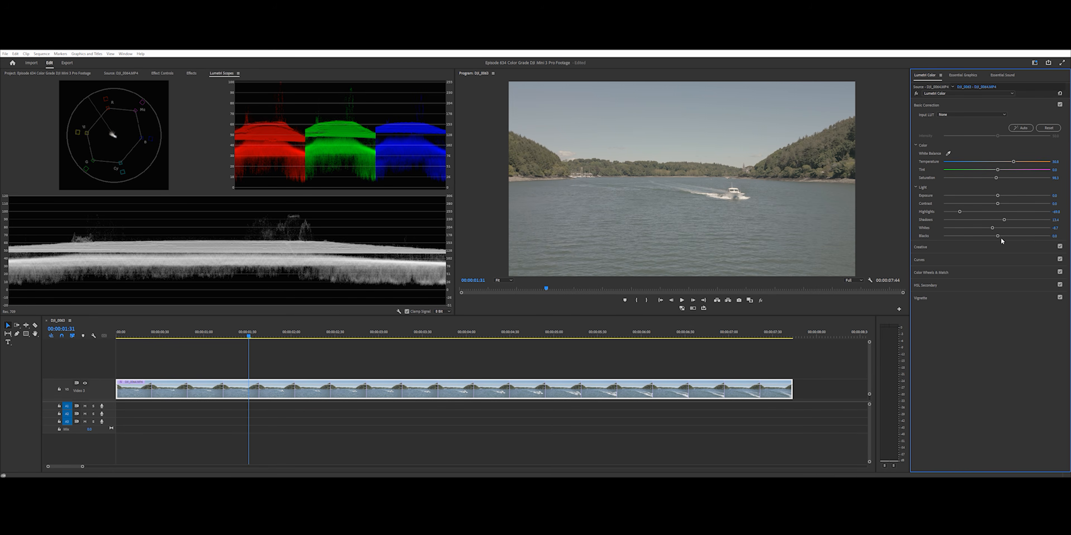
pyautogui.moveTo(997, 236); pyautogui.dragTo(991, 236)
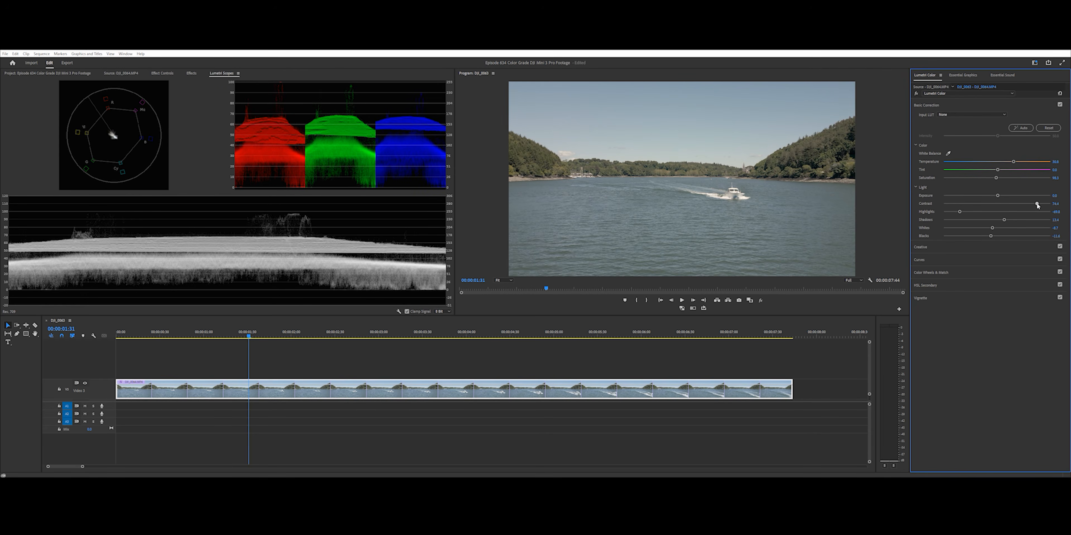
pyautogui.moveTo(1037, 204); pyautogui.dragTo(1038, 205)
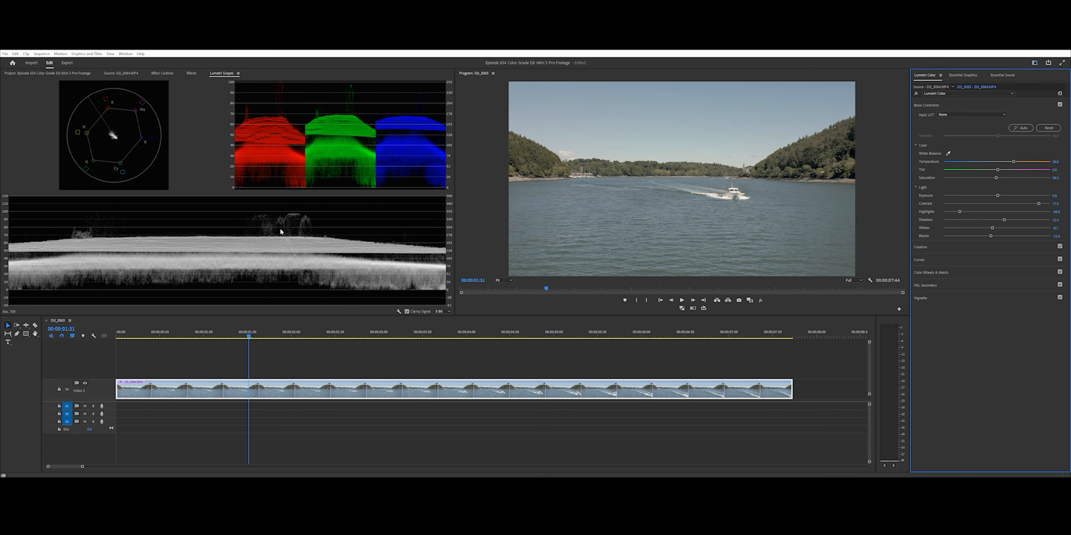
# Raise the exposure to about 0.8, and pull the highlights to about -98 and the whites to about -22
pyautogui.moveTo(997, 196); pyautogui.dragTo(1004, 197)
pyautogui.moveTo(993, 228); pyautogui.dragTo(942, 214)
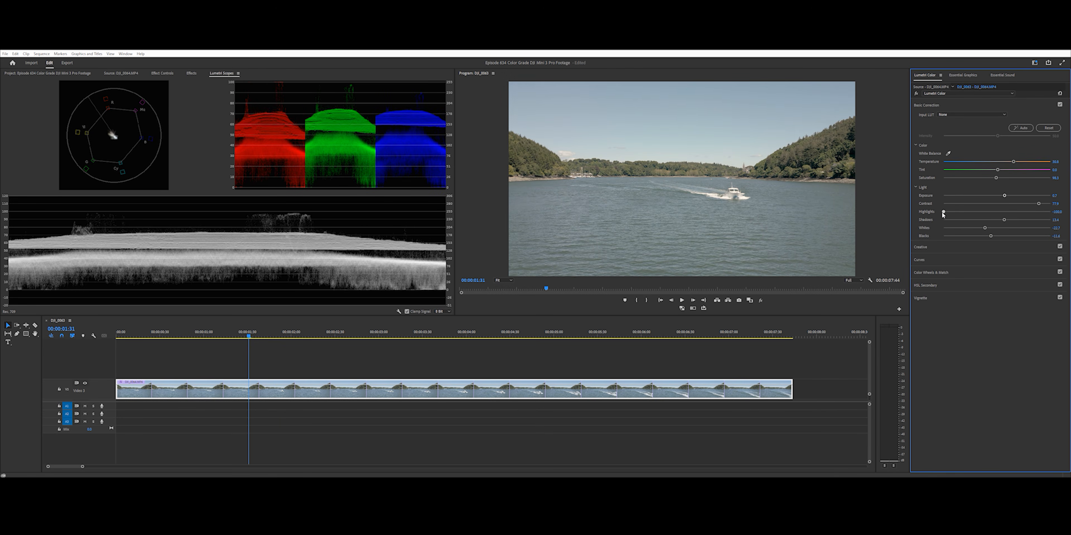
pyautogui.moveTo(1005, 195); pyautogui.dragTo(1005, 195)
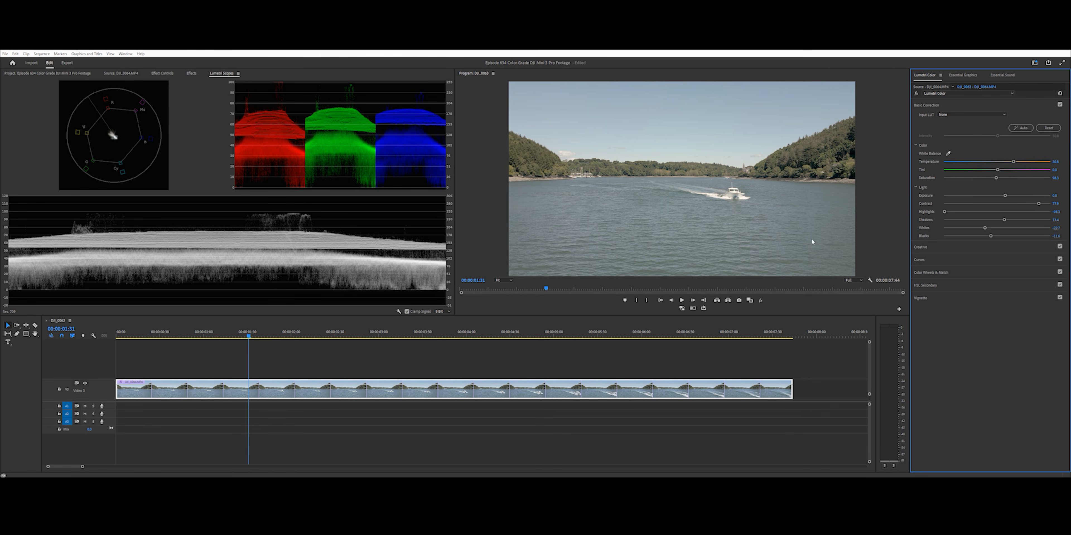
# Compare the clip with the Lumetri Color correction switched off and on
pyautogui.click(916, 94)
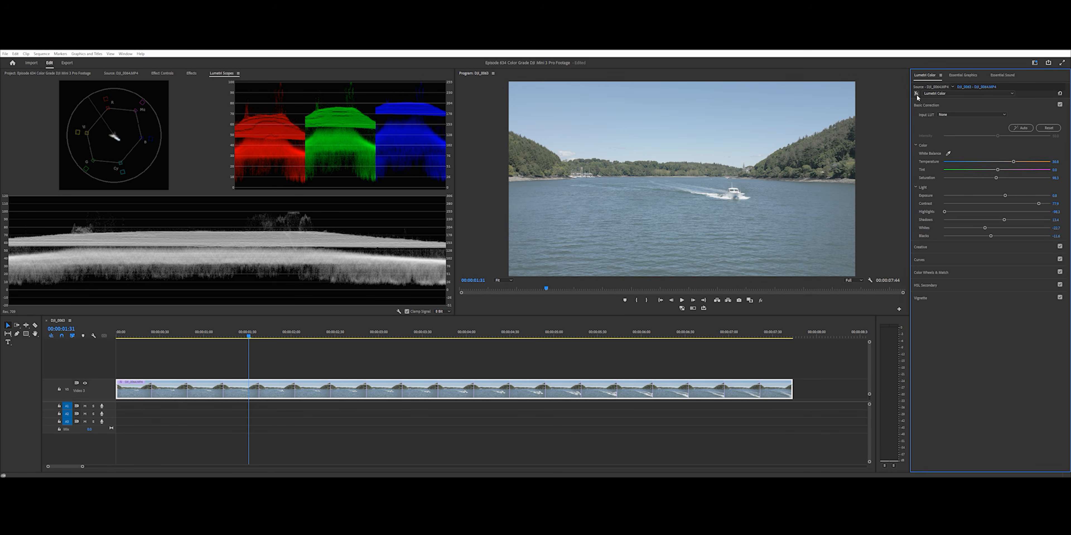
pyautogui.click(916, 95)
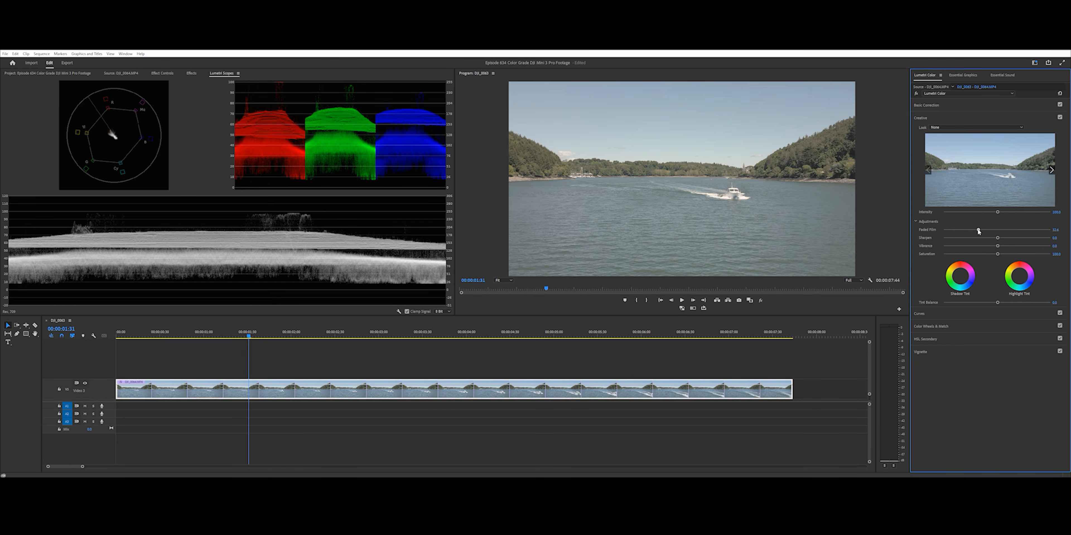
# Return Faded Film to 0 and set Sharpen slightly below zero in the Creative adjustments, checking the boat up close
pyautogui.moveTo(978, 231); pyautogui.dragTo(942, 235)
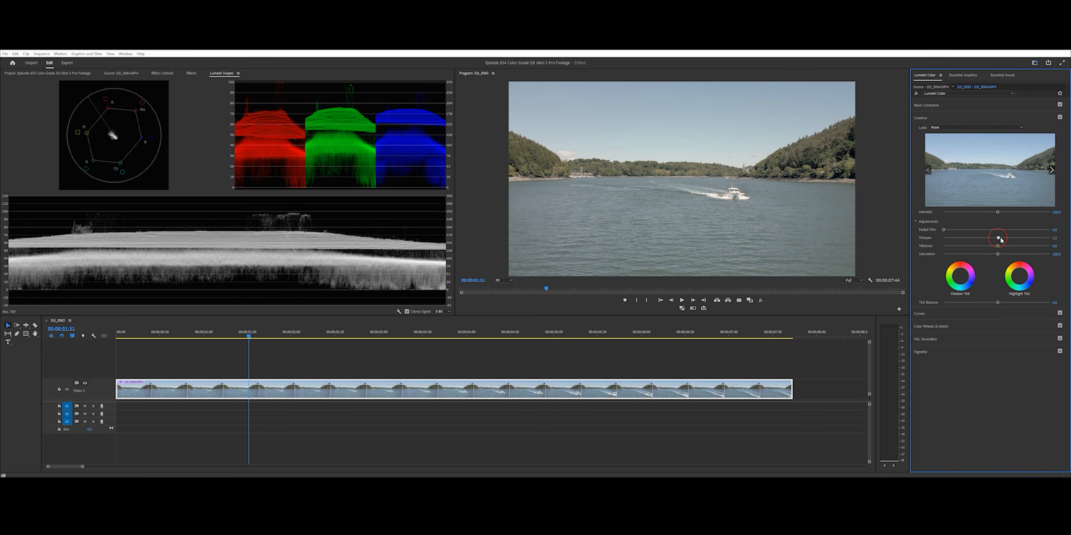
pyautogui.moveTo(999, 238); pyautogui.dragTo(1037, 242)
pyautogui.moveTo(955, 241); pyautogui.dragTo(988, 239)
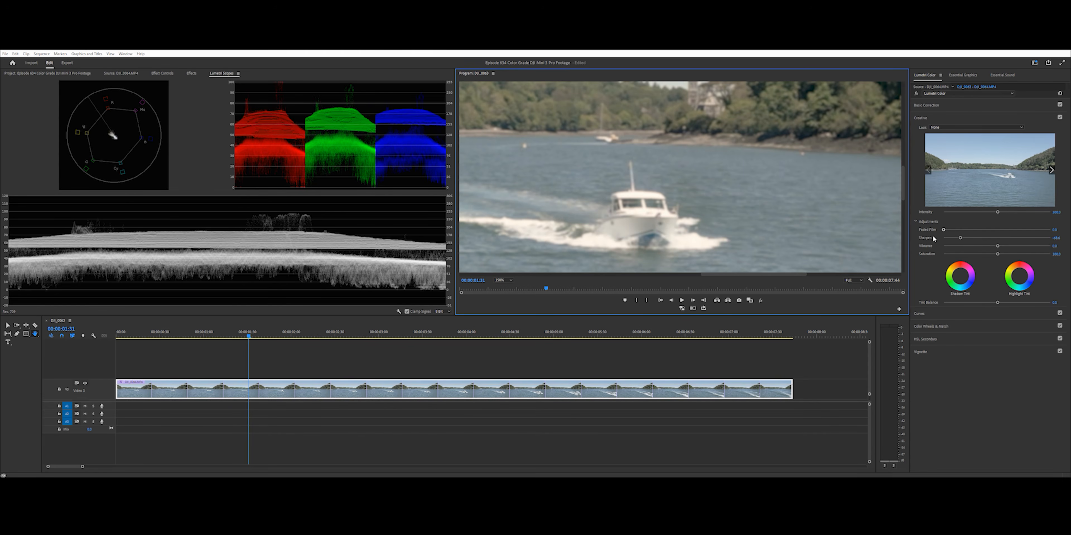
pyautogui.moveTo(960, 239); pyautogui.dragTo(992, 241)
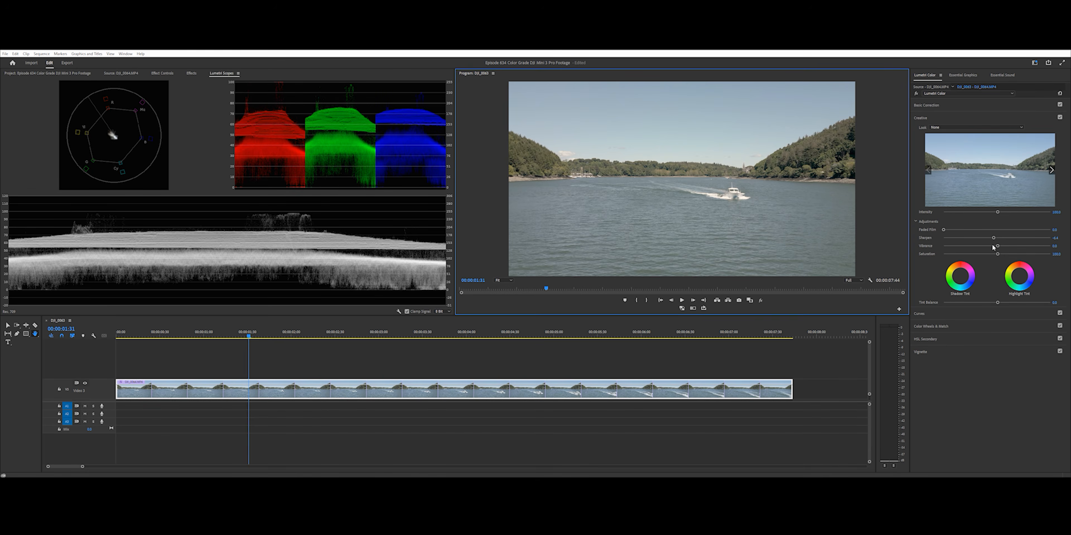
# Try the Creative vibrance and saturation at their maximum, resetting the vibrance before testing the saturation
pyautogui.moveTo(997, 246); pyautogui.dragTo(1050, 246)
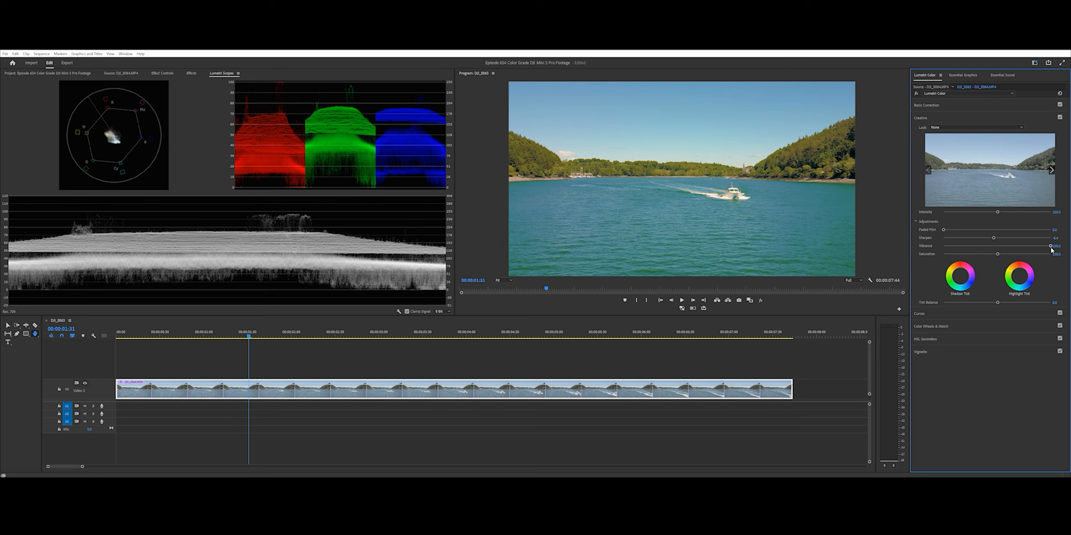
pyautogui.doubleClick(997, 246)
pyautogui.moveTo(996, 254); pyautogui.dragTo(1050, 254)
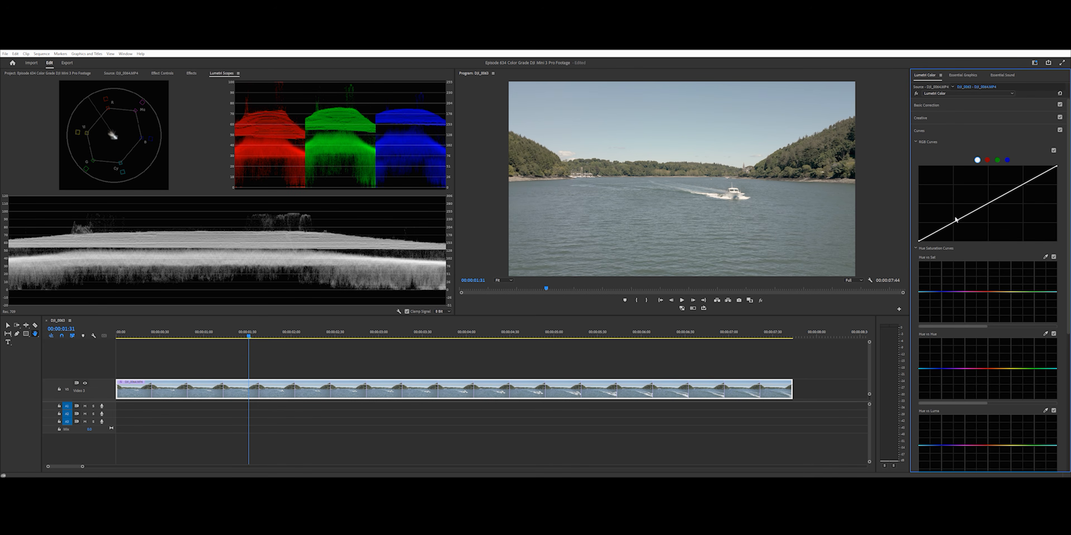
# Add shadow, midtone and highlight control points to the master RGB curve and lift its black point slightly
pyautogui.click(988, 203)
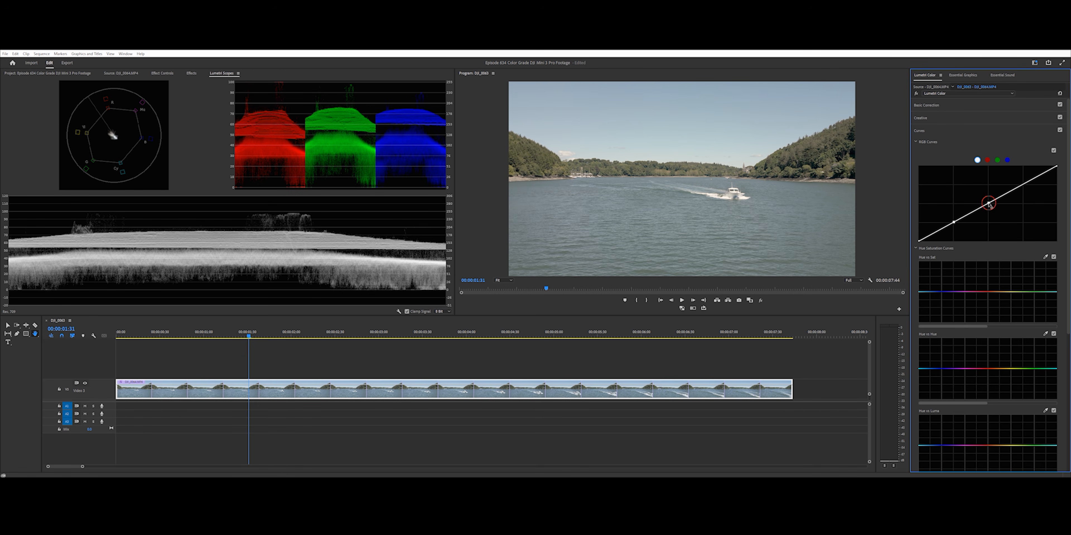
pyautogui.click(1021, 185)
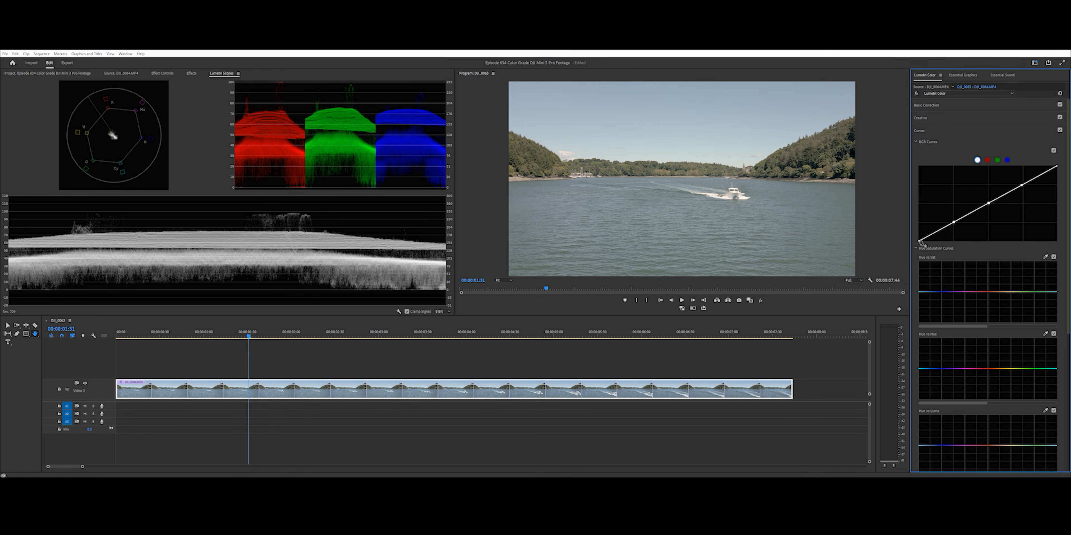
pyautogui.moveTo(919, 241); pyautogui.dragTo(917, 226)
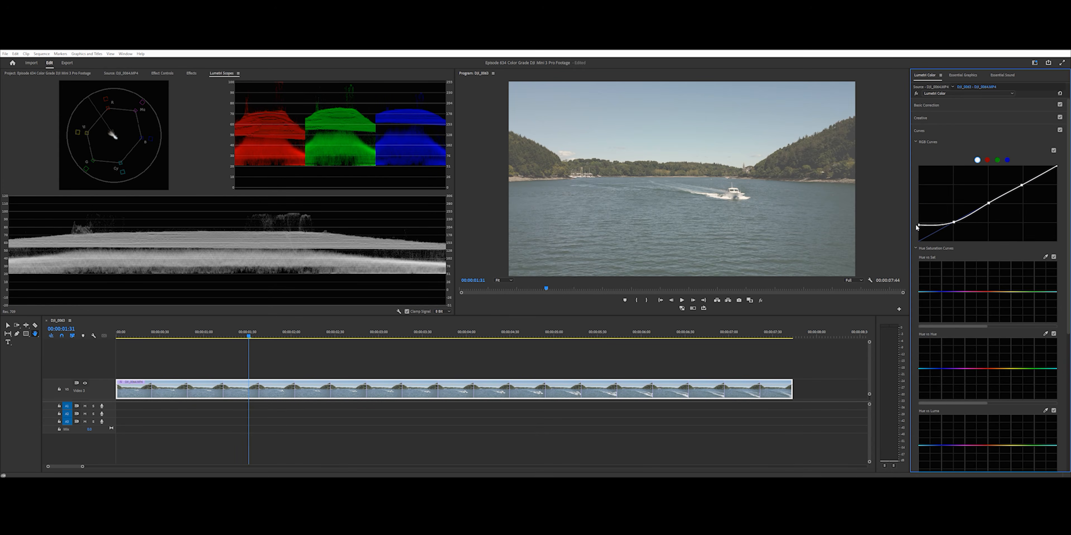
pyautogui.moveTo(917, 226); pyautogui.dragTo(954, 225)
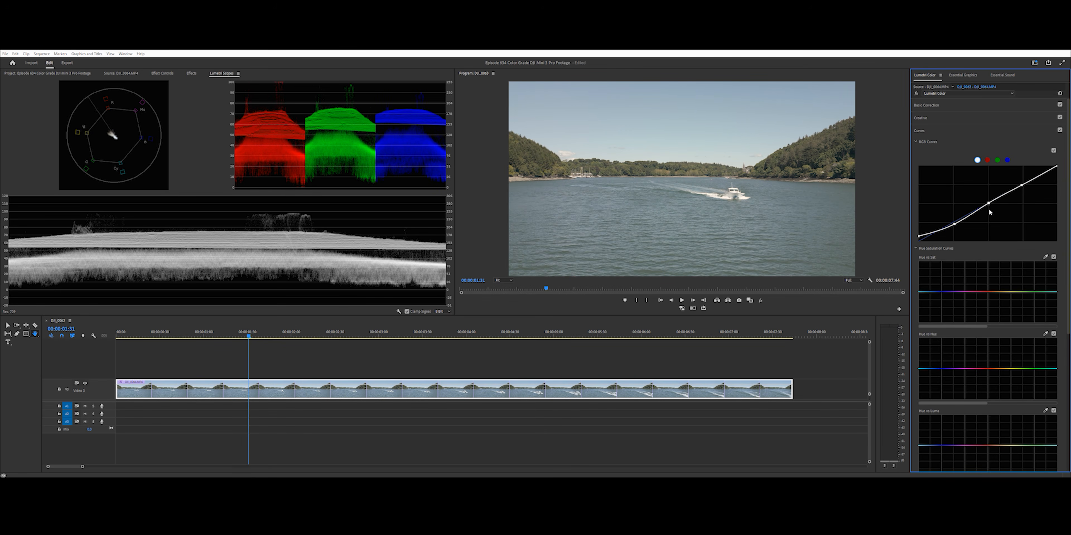
# Shape the master RGB curve into a soft S with a lowered white point, and compare the RGB curves off and on
pyautogui.moveTo(988, 204); pyautogui.dragTo(1058, 170)
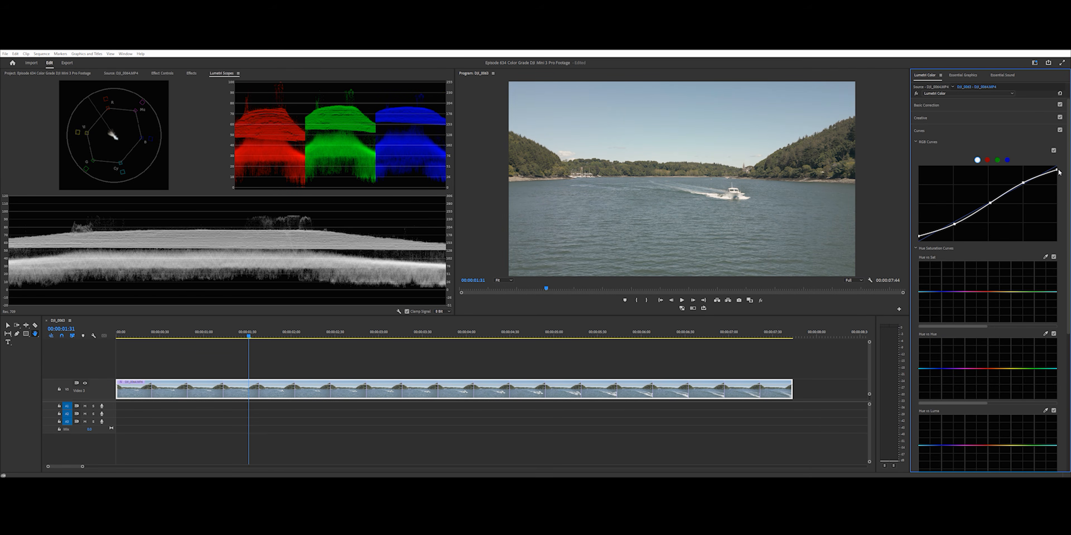
pyautogui.moveTo(955, 225); pyautogui.dragTo(954, 226)
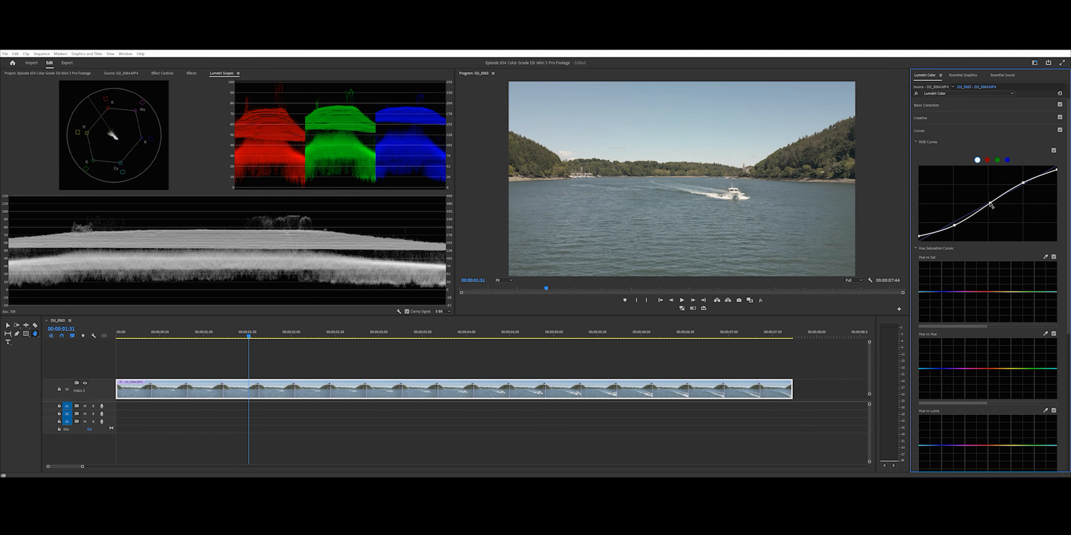
pyautogui.moveTo(990, 204); pyautogui.dragTo(990, 206)
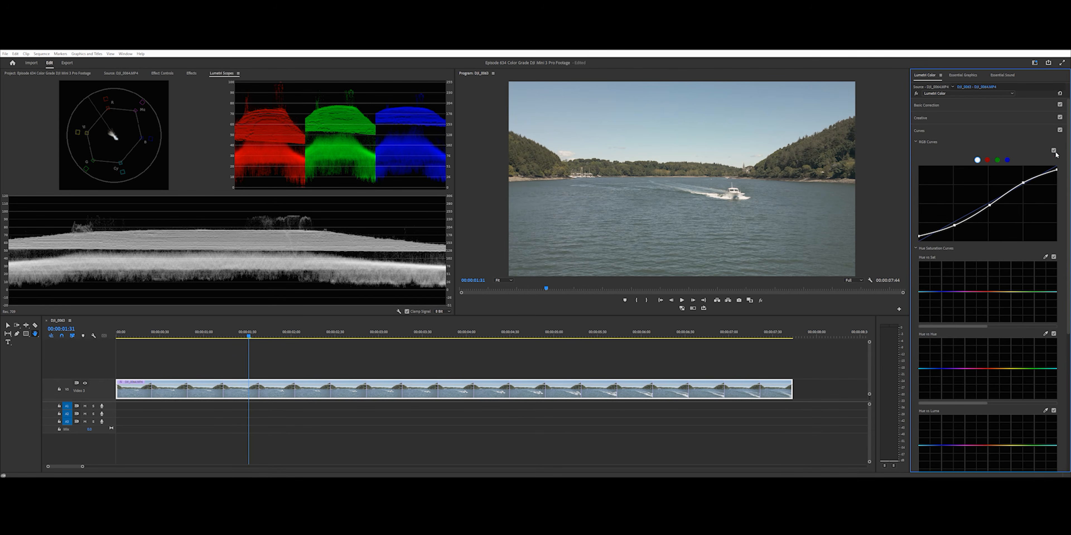
pyautogui.click(1054, 150)
pyautogui.click(1054, 150)
# Add control points to the red channel curve and pull its shadow point down slightly
pyautogui.click(988, 161)
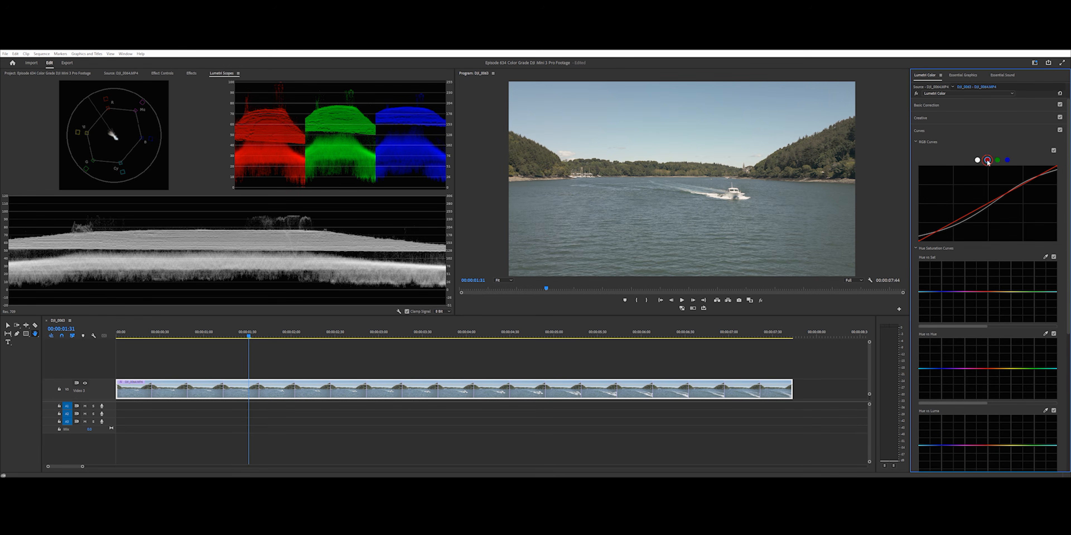
pyautogui.click(998, 160)
pyautogui.click(988, 162)
pyautogui.click(987, 161)
pyautogui.click(953, 223)
pyautogui.click(989, 204)
pyautogui.moveTo(954, 224); pyautogui.dragTo(955, 227)
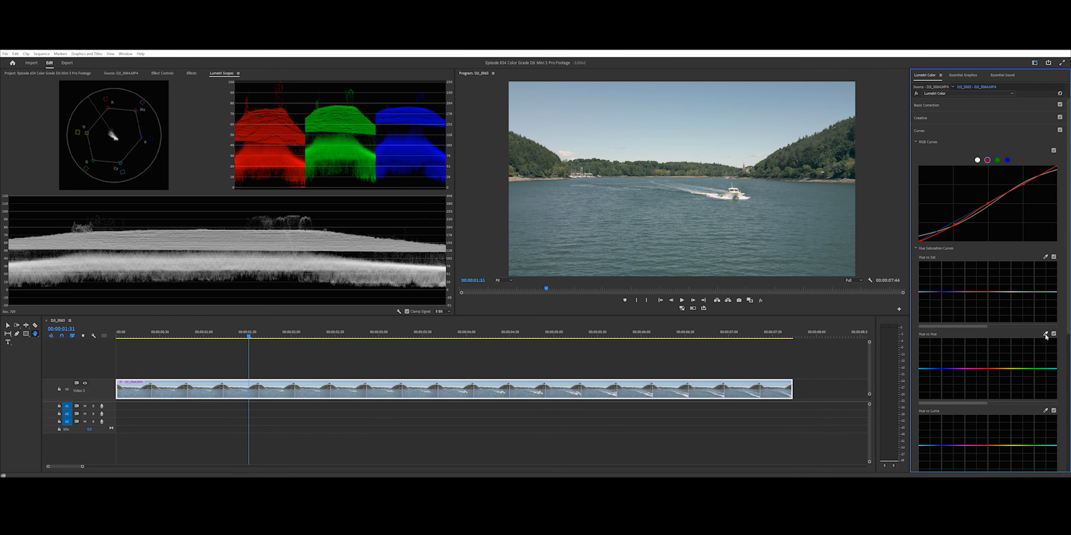
# Sample the blue tones for the Hue vs Hue curve, test an extreme hue shift, and leave the blue point raised slightly
pyautogui.click(1045, 334)
pyautogui.moveTo(989, 406); pyautogui.dragTo(1019, 405)
pyautogui.click(983, 369)
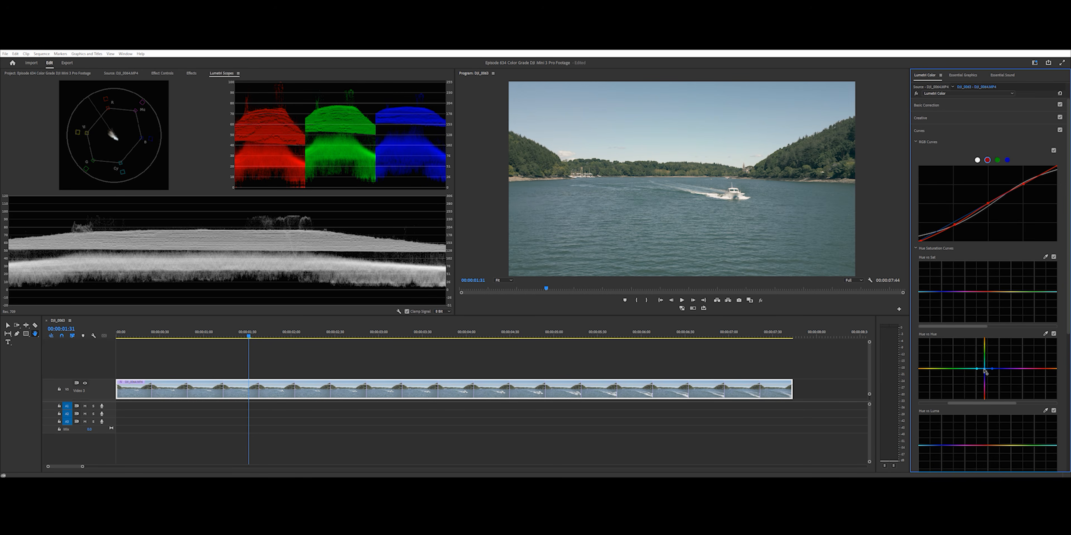
pyautogui.moveTo(984, 370); pyautogui.dragTo(978, 411)
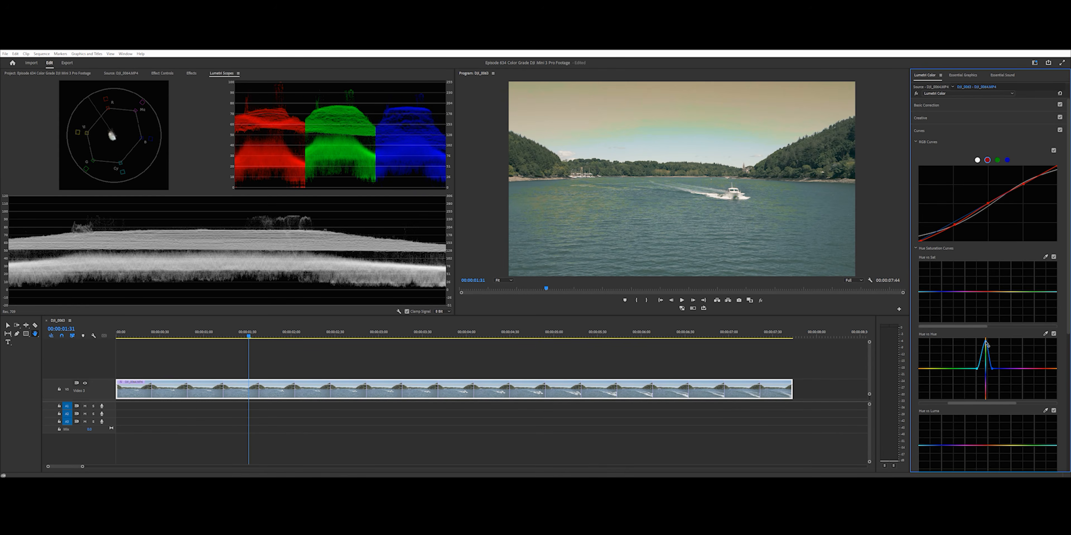
pyautogui.moveTo(987, 344)
pyautogui.mouseDown()
pyautogui.moveTo(986, 368)
pyautogui.moveTo(999, 370)
pyautogui.moveTo(967, 369)
pyautogui.moveTo(985, 333)
pyautogui.mouseUp()
pyautogui.click(977, 369)
pyautogui.click(985, 366)
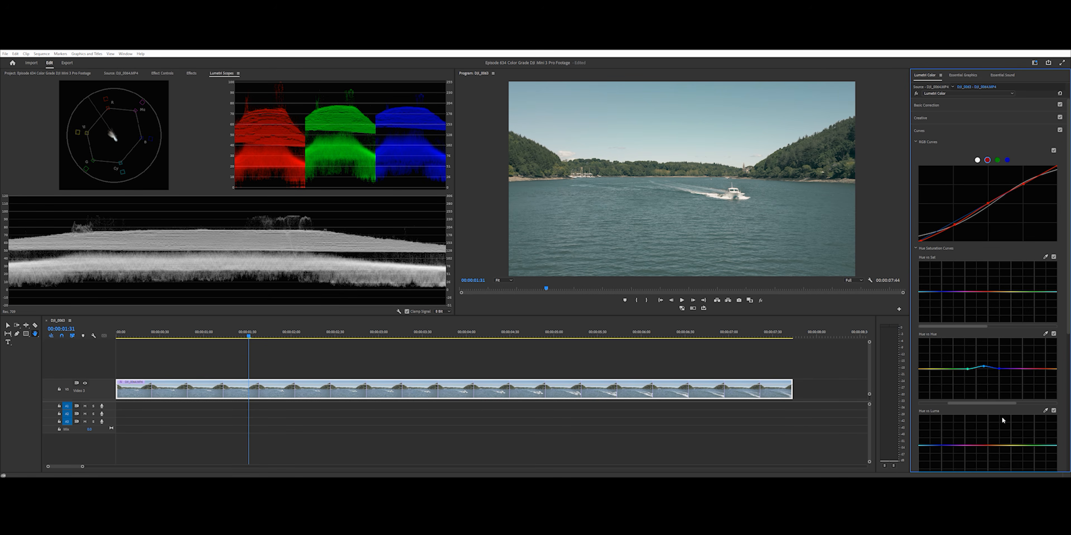
# Sample the blue tones for the Hue vs Luma curve and lower the blue point slightly to darken them
pyautogui.click(1046, 410)
pyautogui.click(985, 366)
pyautogui.scroll(-2, 973, 469)
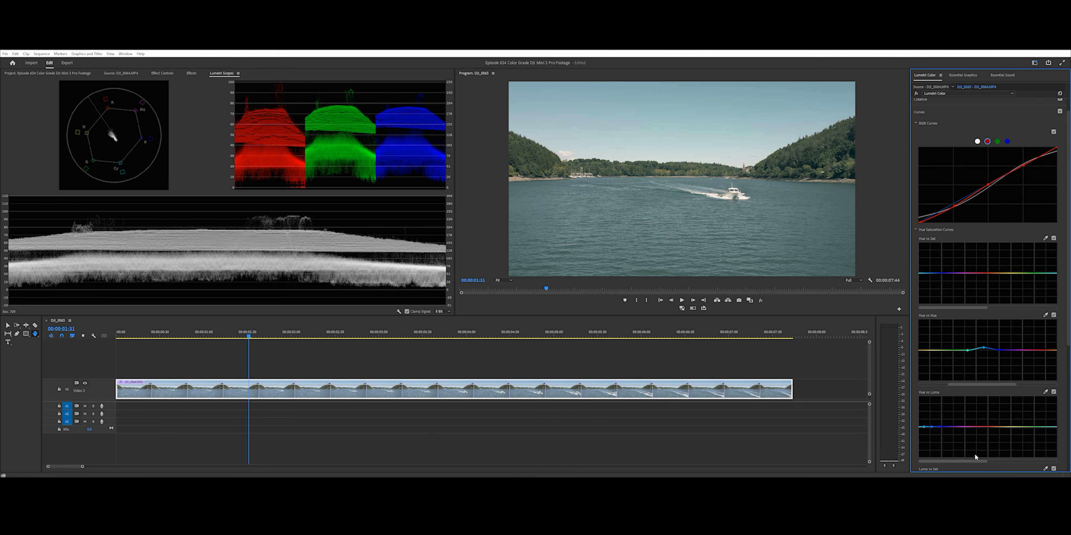
pyautogui.moveTo(970, 464); pyautogui.dragTo(984, 462)
pyautogui.moveTo(961, 427); pyautogui.dragTo(961, 454)
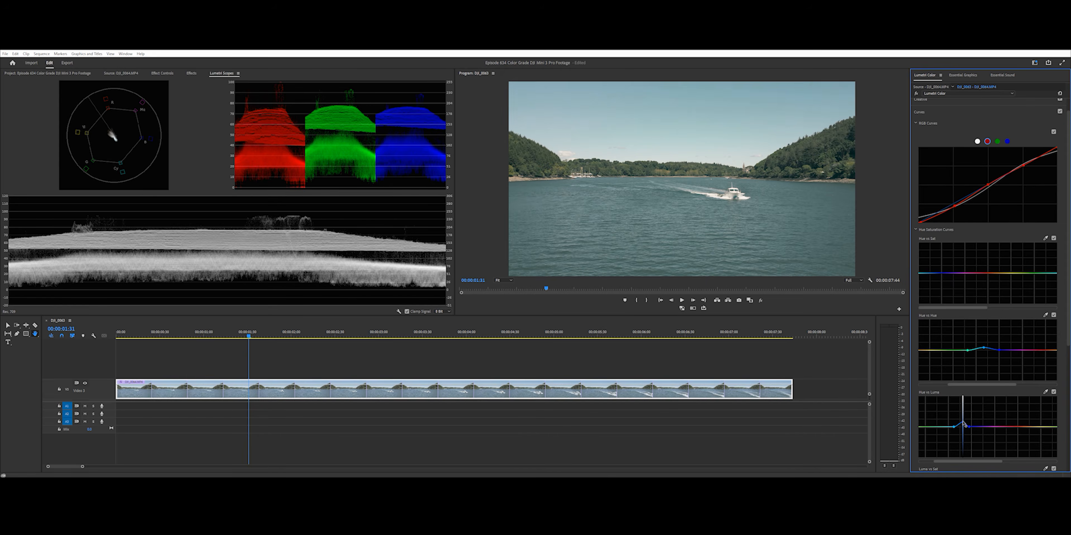
pyautogui.moveTo(963, 424); pyautogui.dragTo(964, 430)
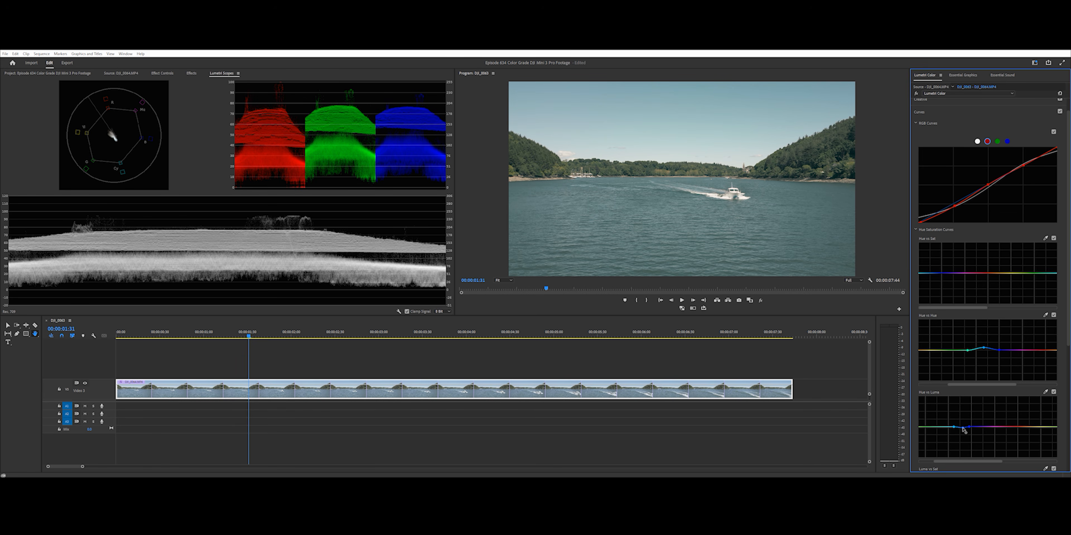
# Raise the sampled blue point on the Hue vs Sat curve, and compare the clip with Lumetri Color off and on
pyautogui.scroll(1, 1009, 319)
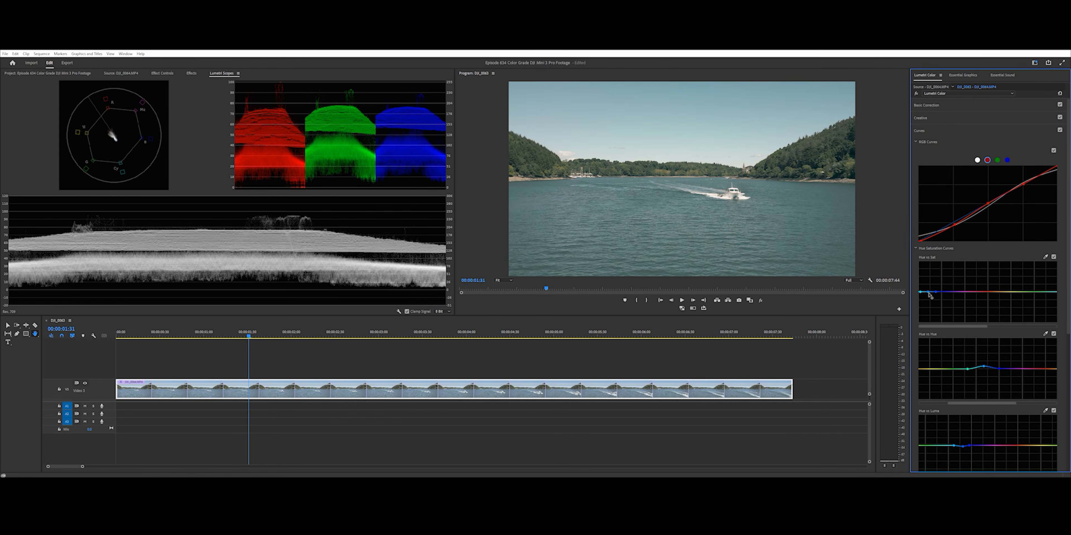
pyautogui.moveTo(929, 292); pyautogui.dragTo(927, 264)
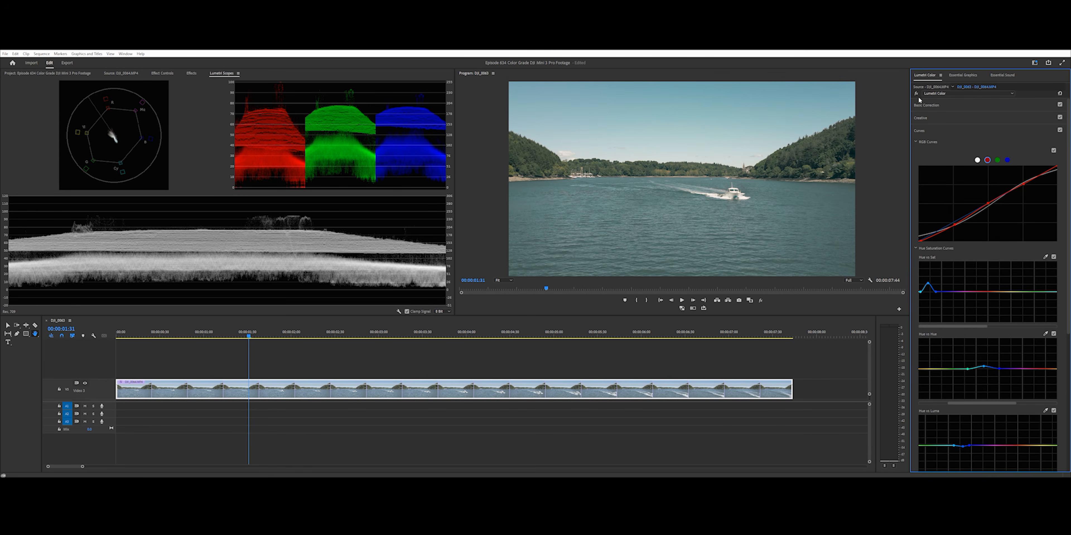
pyautogui.click(917, 94)
pyautogui.click(917, 94)
# Adjust the sampled yellow points on the Hue vs Hue curve to shift the hue of the tree tones slightly
pyautogui.moveTo(955, 403); pyautogui.dragTo(920, 404)
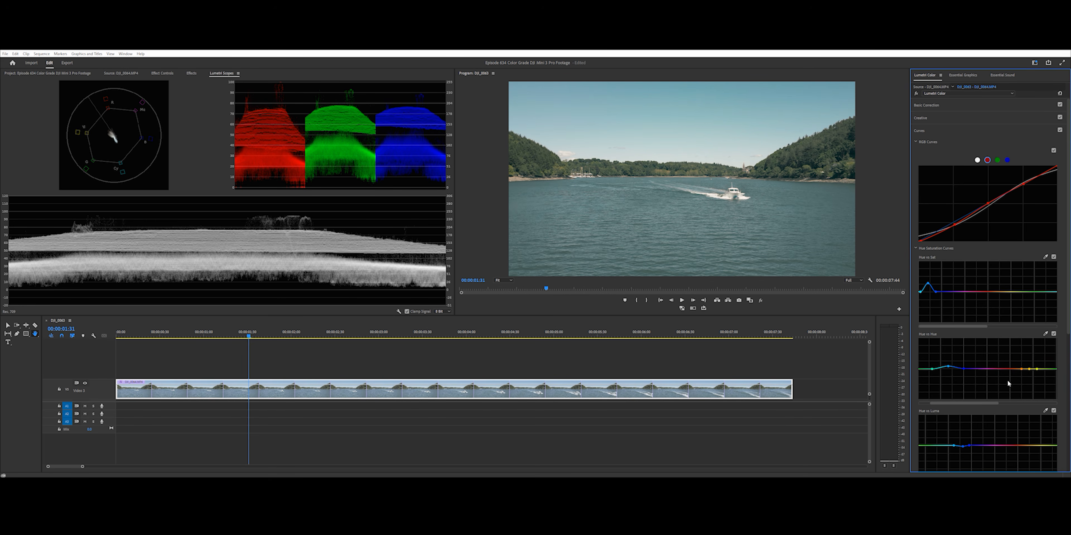
pyautogui.moveTo(1036, 369); pyautogui.dragTo(1040, 369)
pyautogui.moveTo(1020, 370); pyautogui.dragTo(1022, 366)
pyautogui.moveTo(1022, 366)
pyautogui.mouseDown()
pyautogui.moveTo(1026, 352)
pyautogui.moveTo(1029, 368)
pyautogui.mouseUp()
# Sample the tree tones for the Hue vs Sat curve and raise their saturation slightly
pyautogui.click(1045, 257)
pyautogui.click(1030, 365)
pyautogui.moveTo(1000, 292)
pyautogui.mouseDown()
pyautogui.moveTo(996, 259)
pyautogui.moveTo(999, 289)
pyautogui.mouseUp()
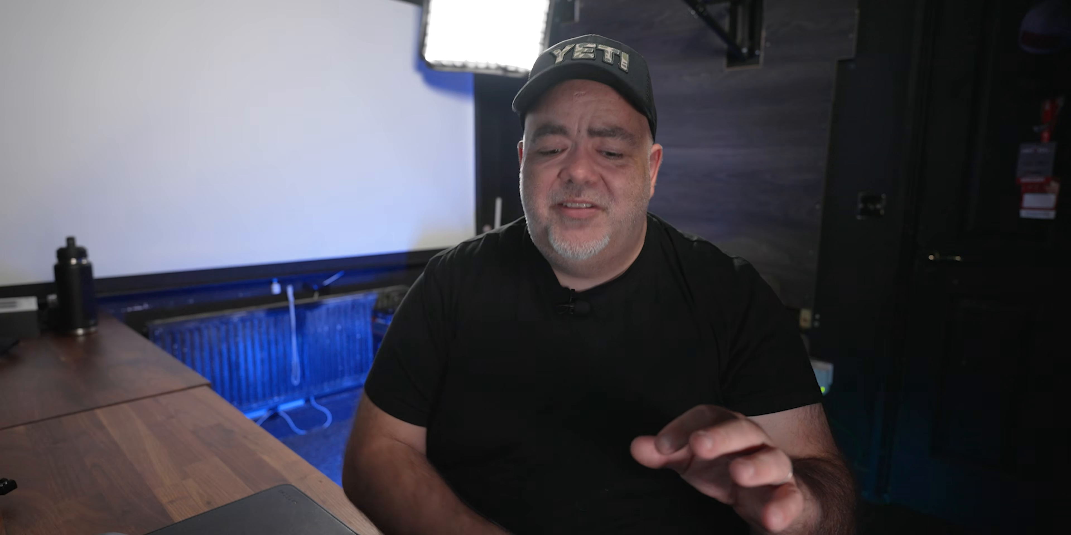